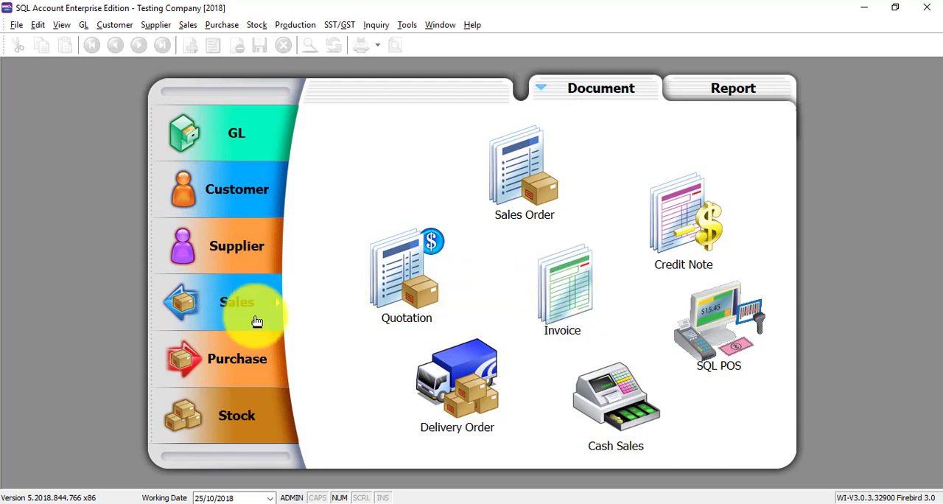
- Switch between the Customer and Sales document sections to compare the modules each one offers
click(217, 196)
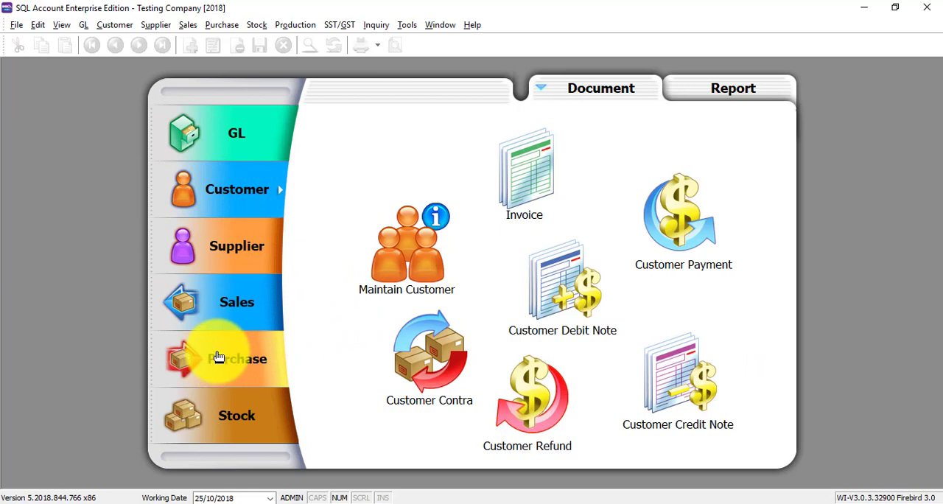
click(227, 302)
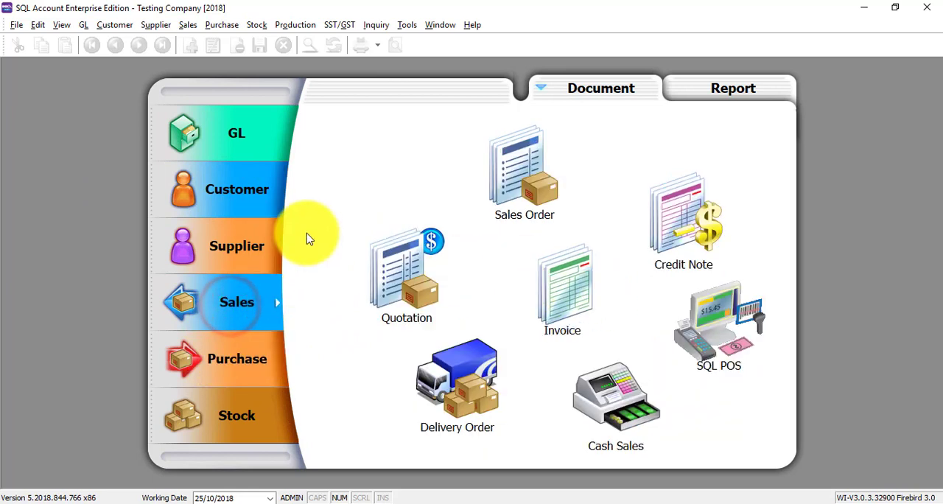
click(237, 195)
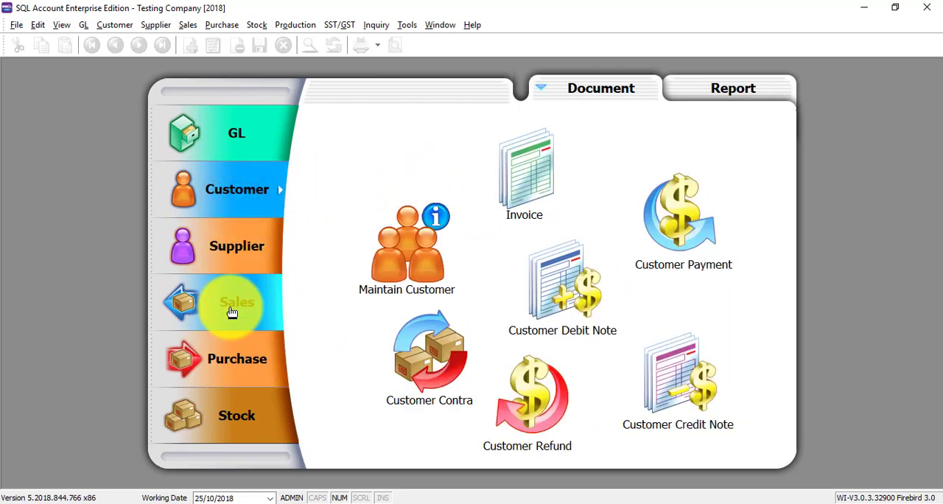
click(231, 312)
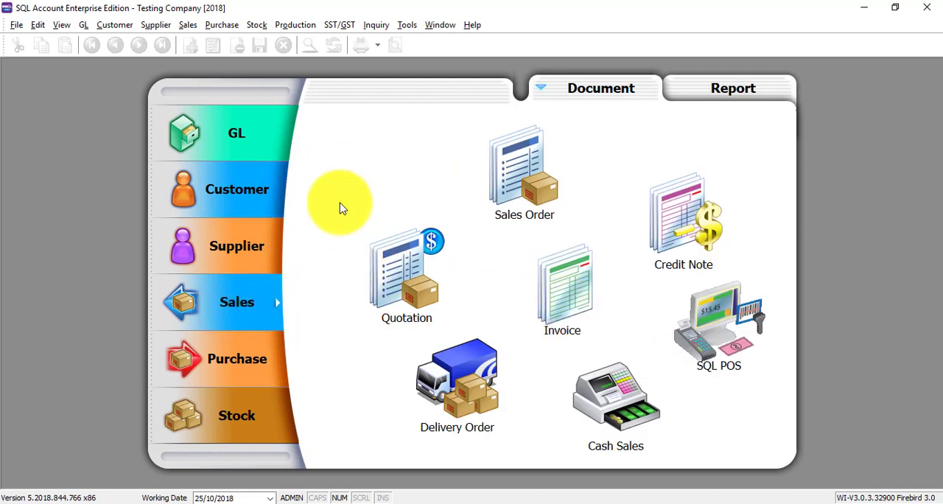
click(235, 199)
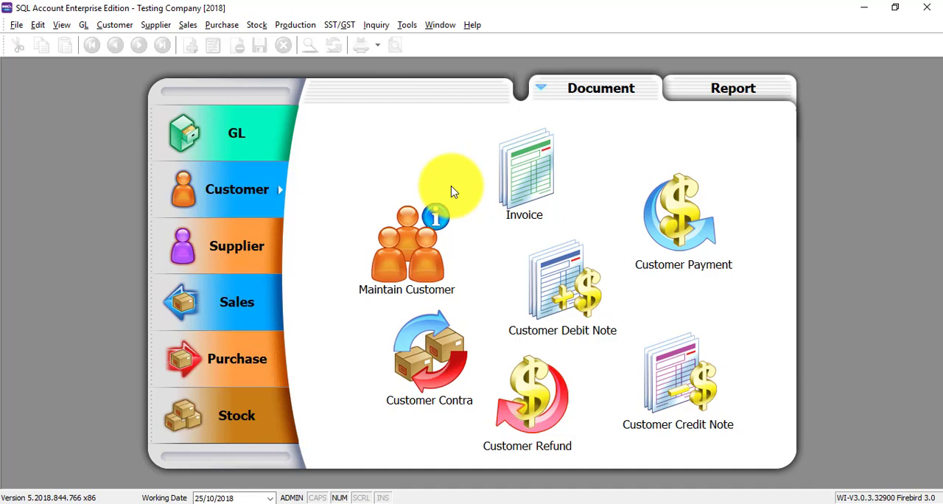
click(242, 302)
click(262, 193)
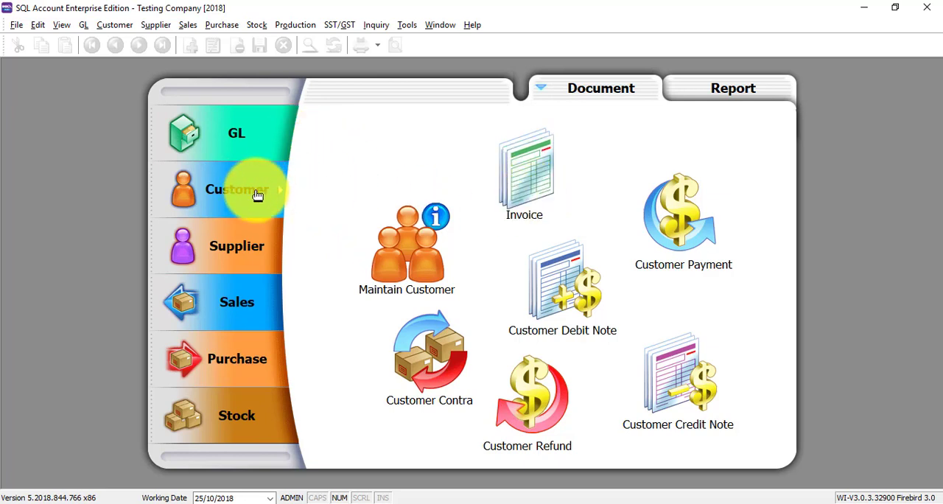
- Open the Customer Invoice list and select invoice IV-00001 to view its payment history
click(543, 160)
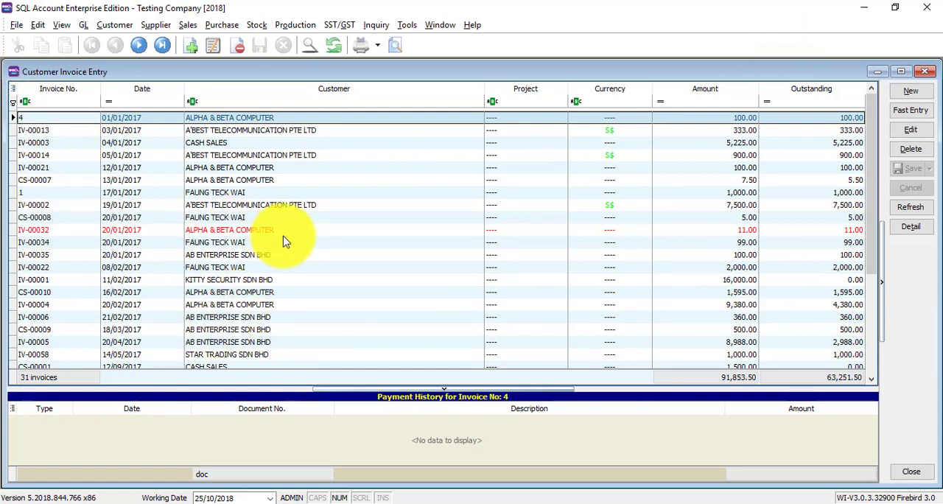
scroll(421, 196, down, 2)
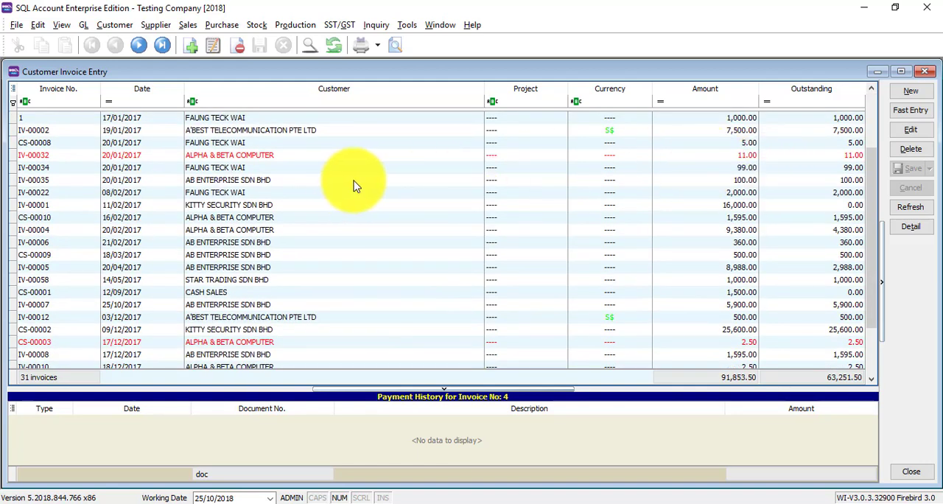
click(246, 204)
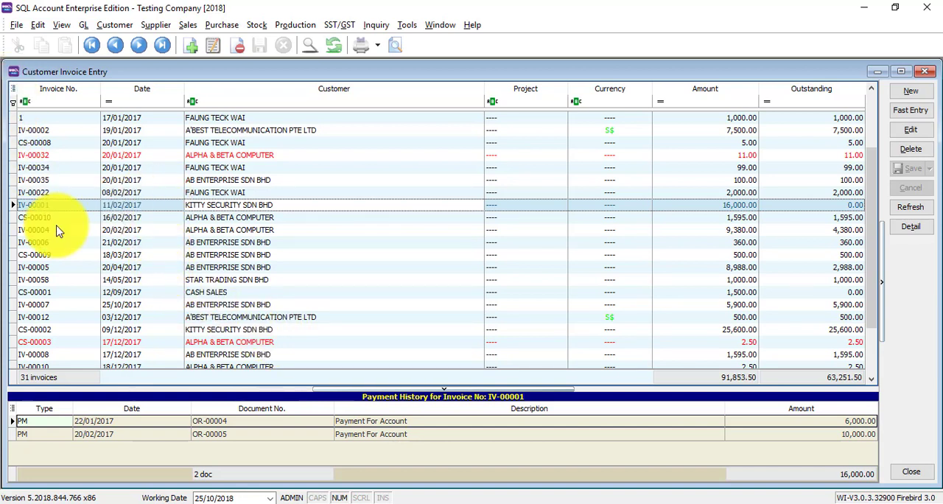
- Filter the invoice list by invoice number containing 12, then clear that filter
click(83, 100)
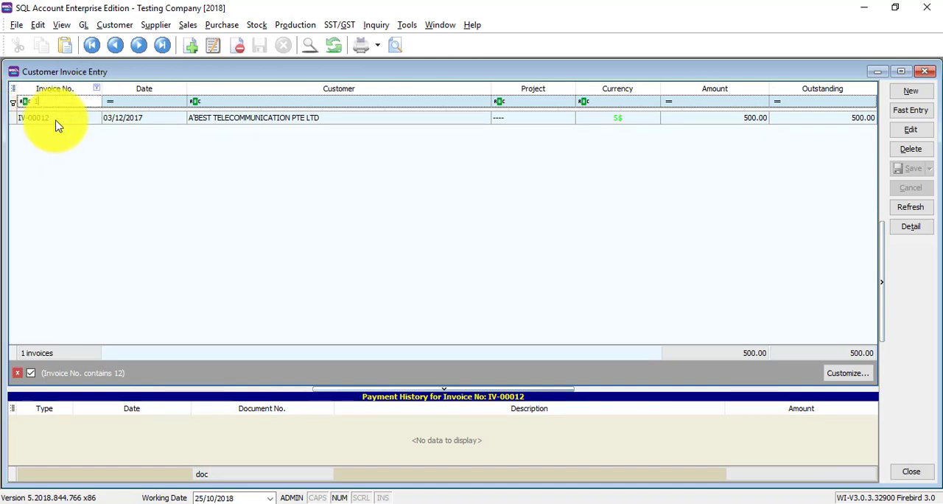
key(BackSpace)
key(BackSpace)
- Filter the invoice list by customer containing "ki", then clear that filter
click(291, 100)
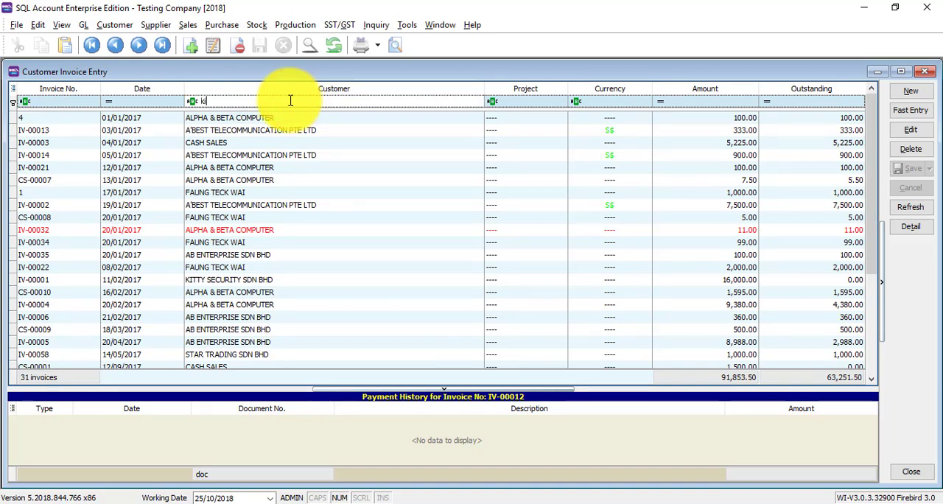
text(ki)
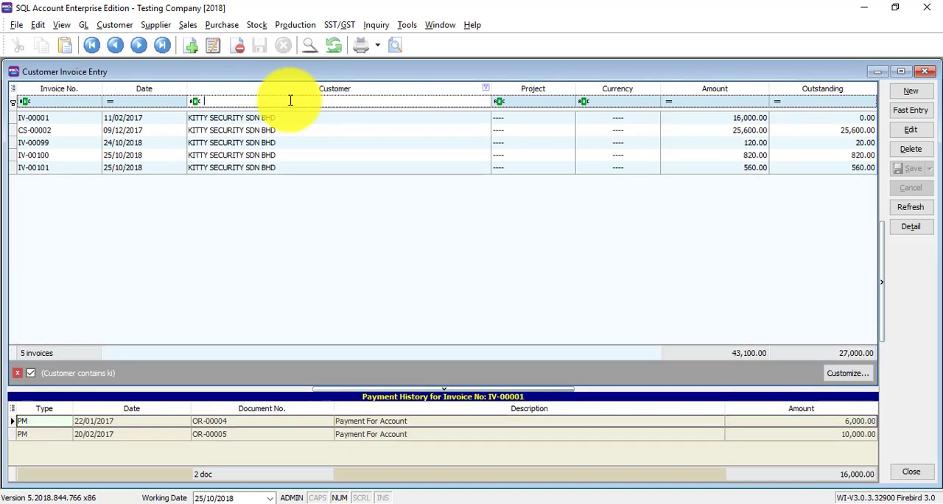
key(BackSpace)
key(BackSpace)
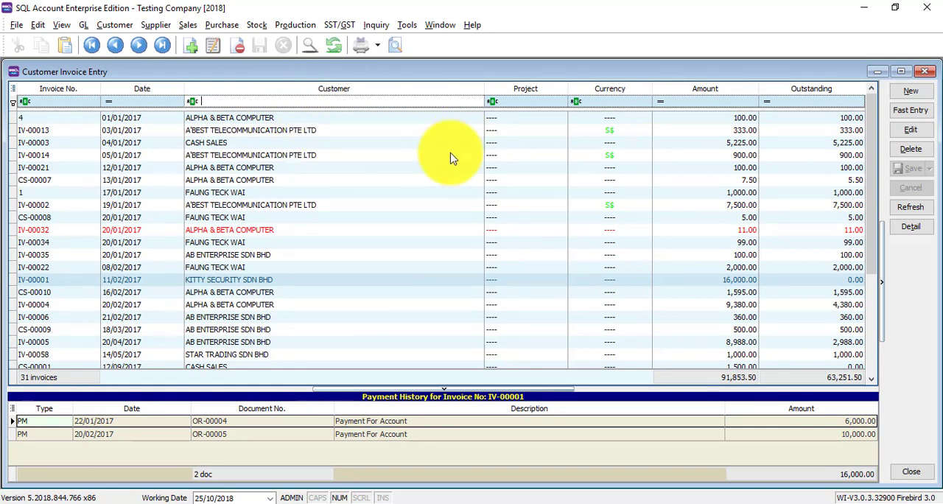
- Add the AREA column to the invoice grid through the Field Chooser, then drag it back out
right_click(381, 94)
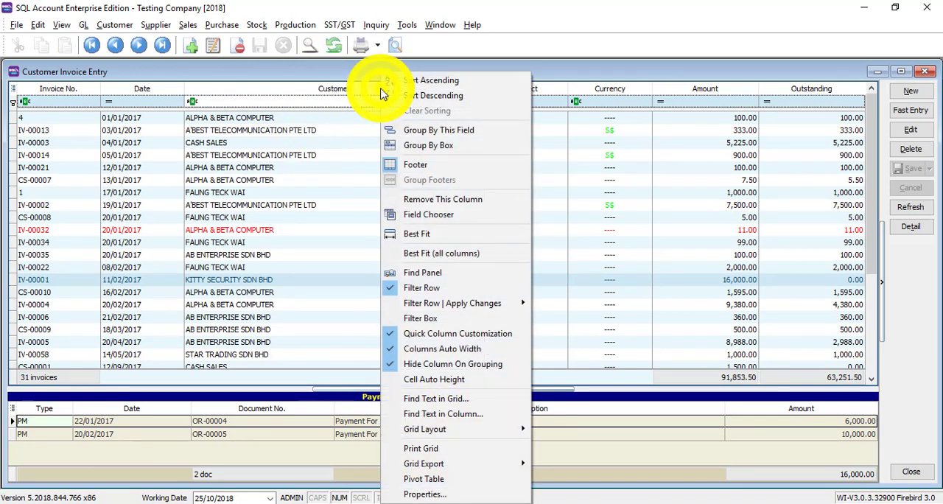
click(422, 216)
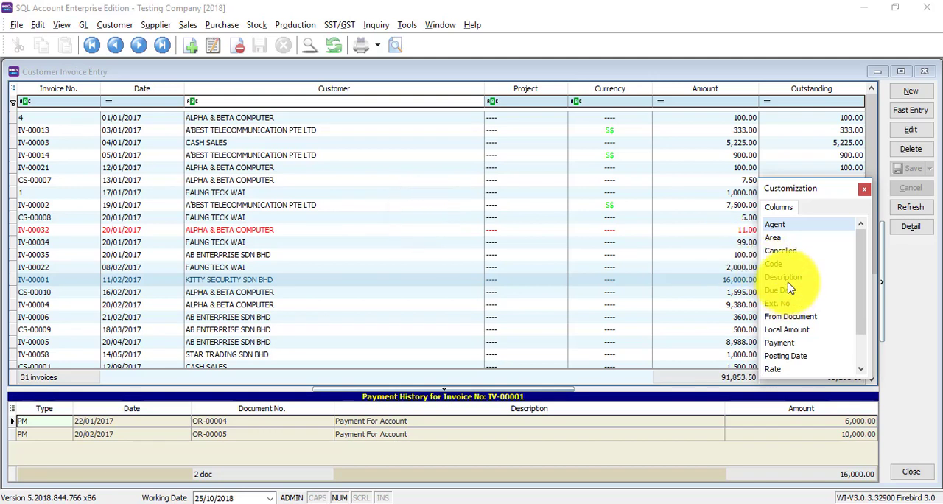
drag(771, 237, 480, 105)
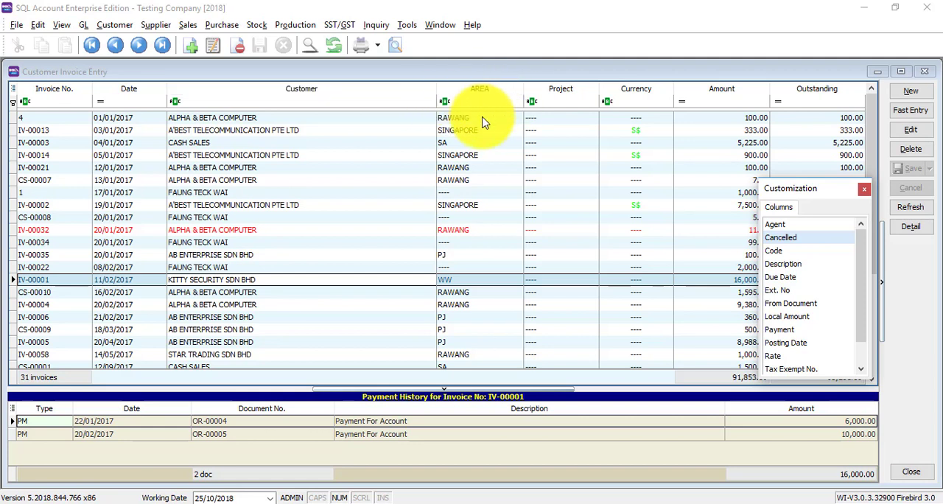
mouse_move(484, 89)
mouse_down()
mouse_move(467, 105)
mouse_move(673, 274)
mouse_move(787, 263)
mouse_move(805, 251)
mouse_up()
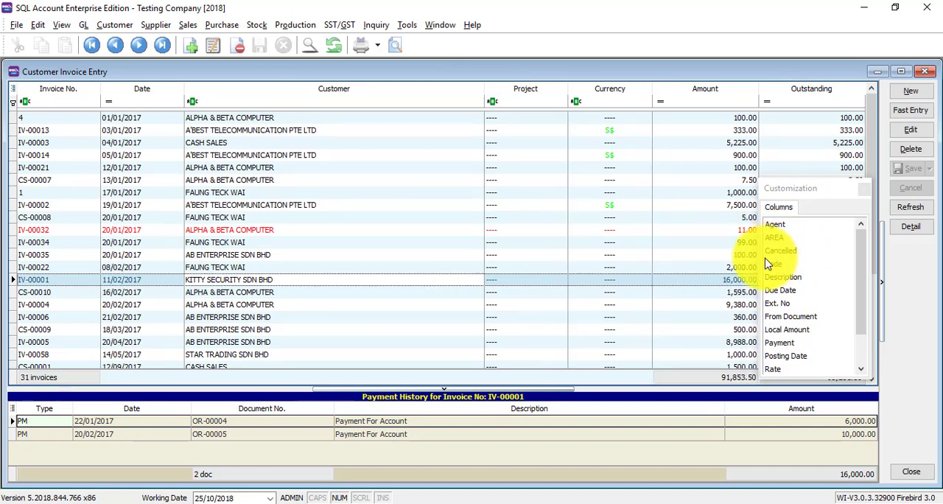
- Remove the Project column from the invoice grid and close the customization window
right_click(514, 95)
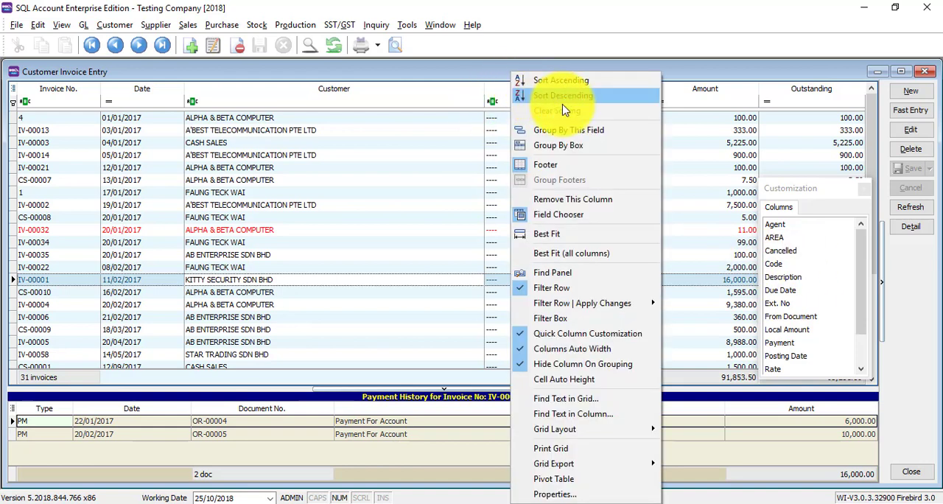
click(573, 199)
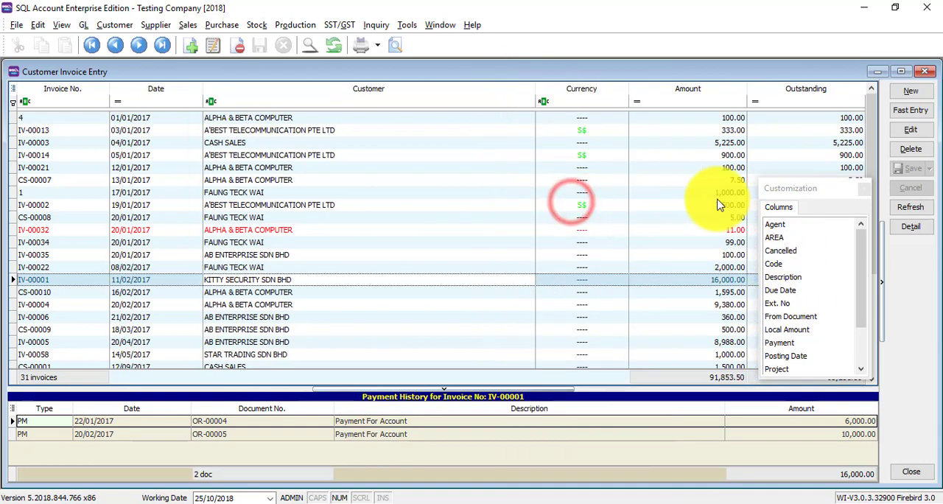
click(863, 189)
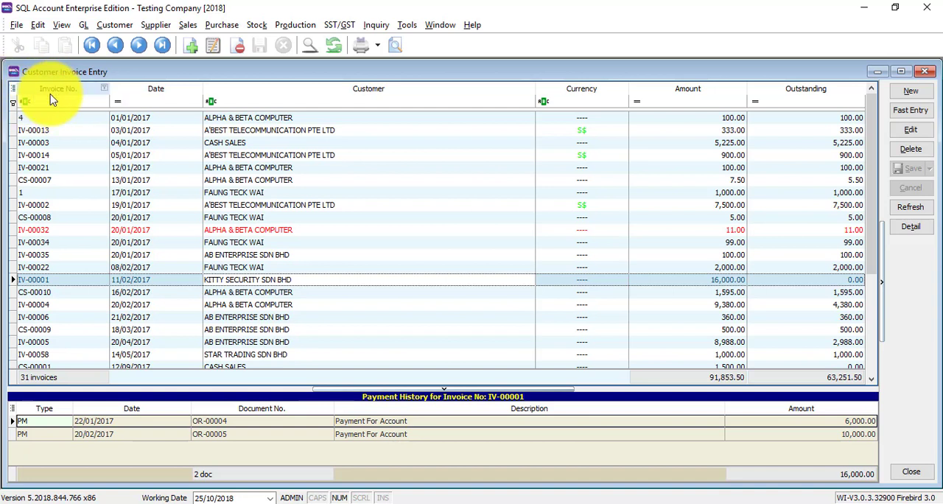
- Show the AREA column through the grid's column selector list, then hide it again
click(12, 87)
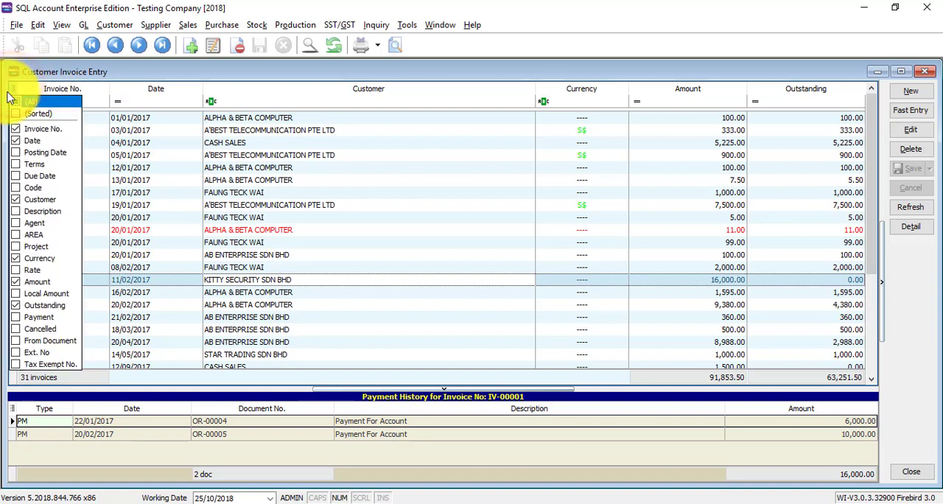
click(16, 235)
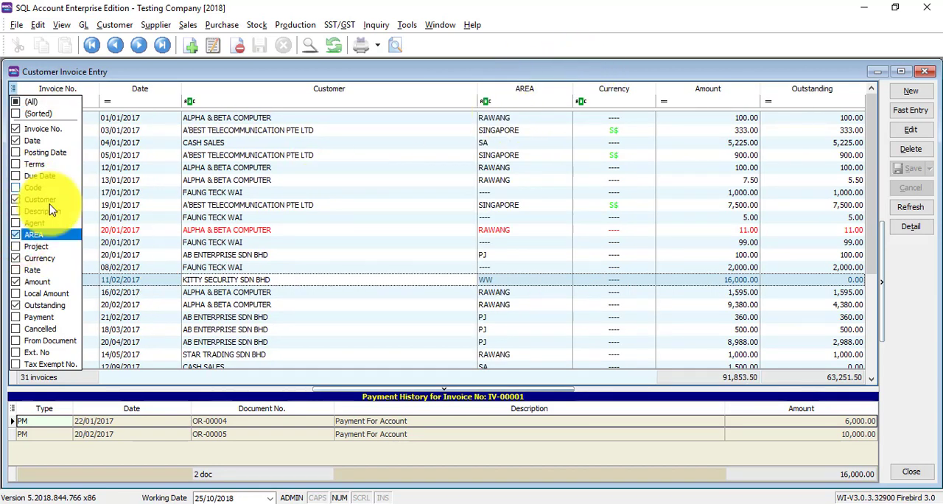
click(15, 235)
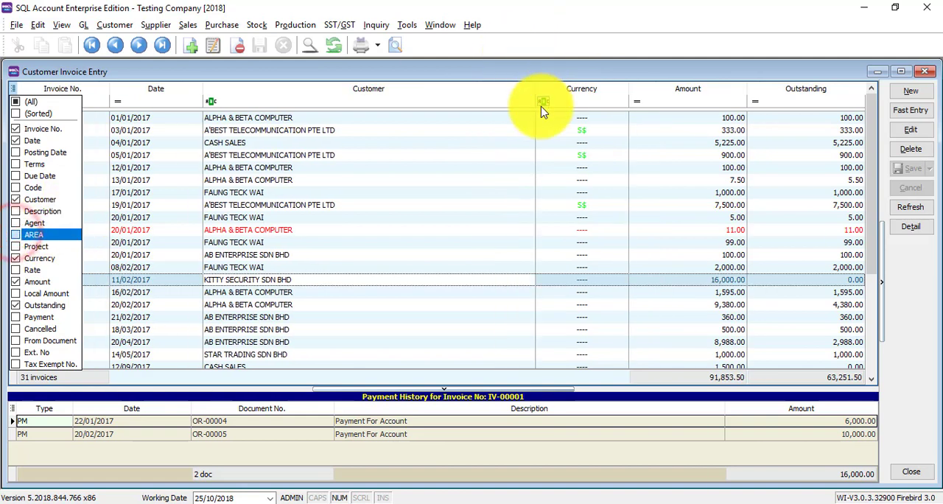
click(530, 70)
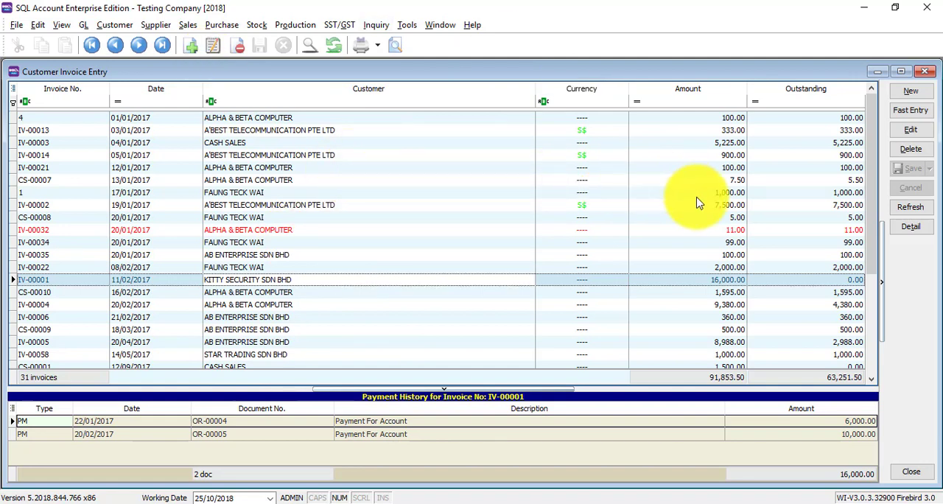
- Create a new customer invoice and open the customer code lookup
click(903, 89)
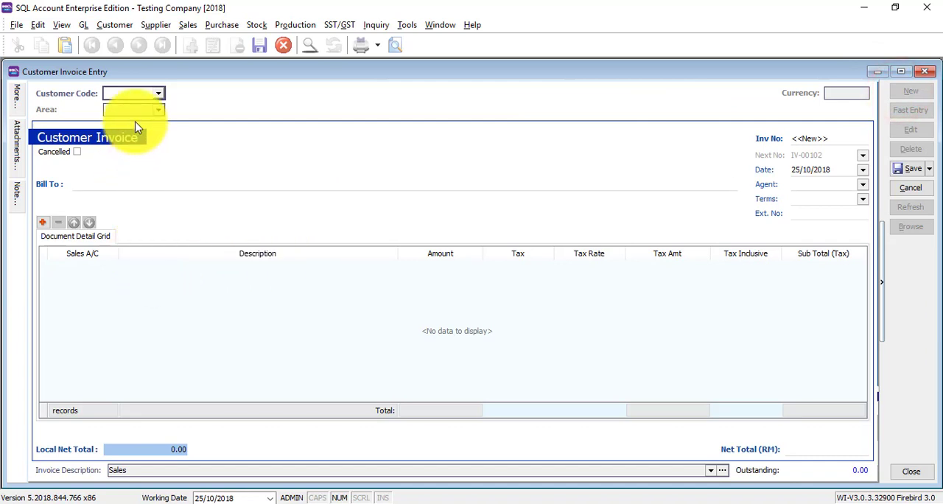
text(m)
key(BackSpace)
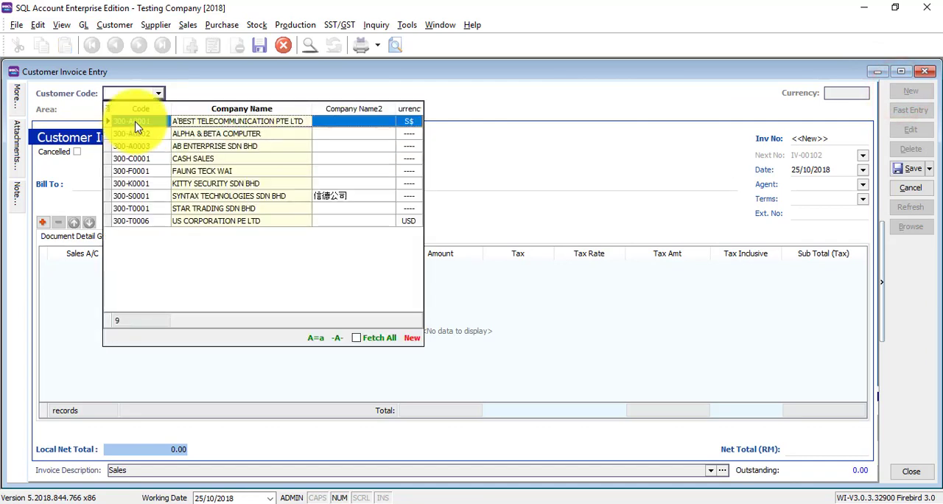
- Search the customer lookup for "ki" while switching the search between the code and company name columns
text(ki)
key(BackSpace)
key(BackSpace)
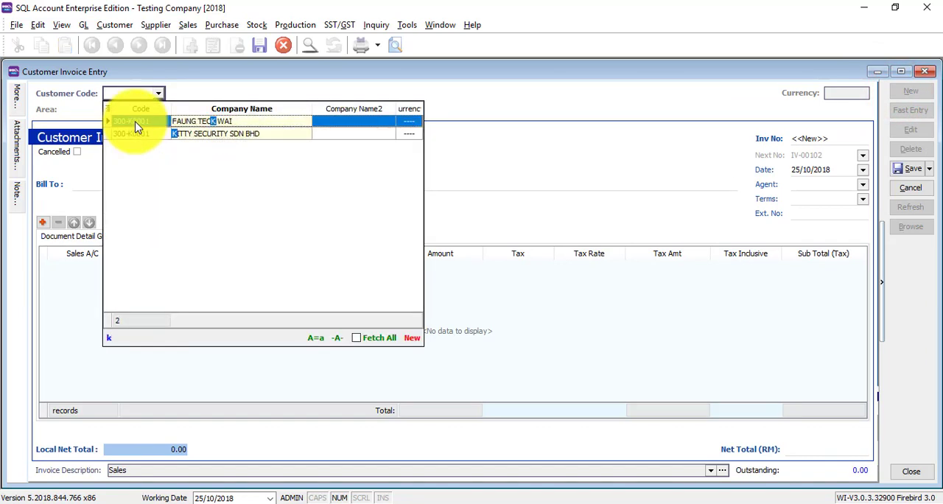
key(Right)
text(ki)
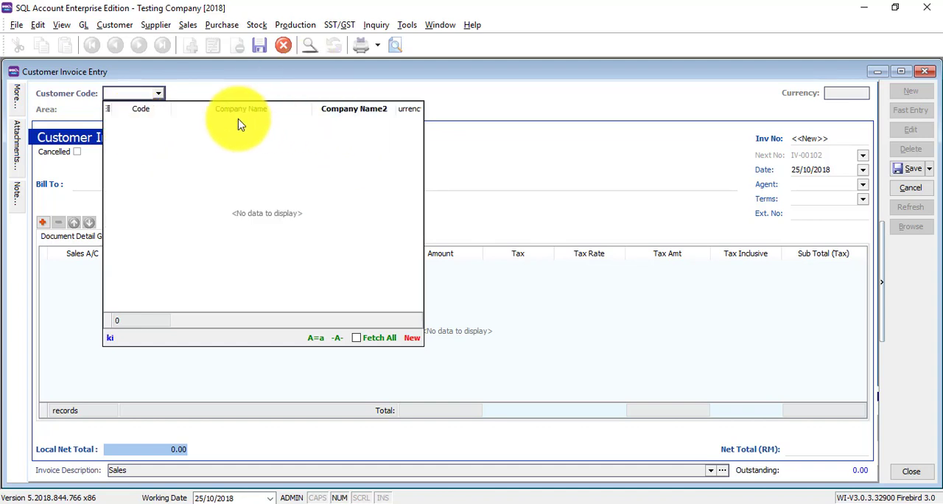
click(354, 151)
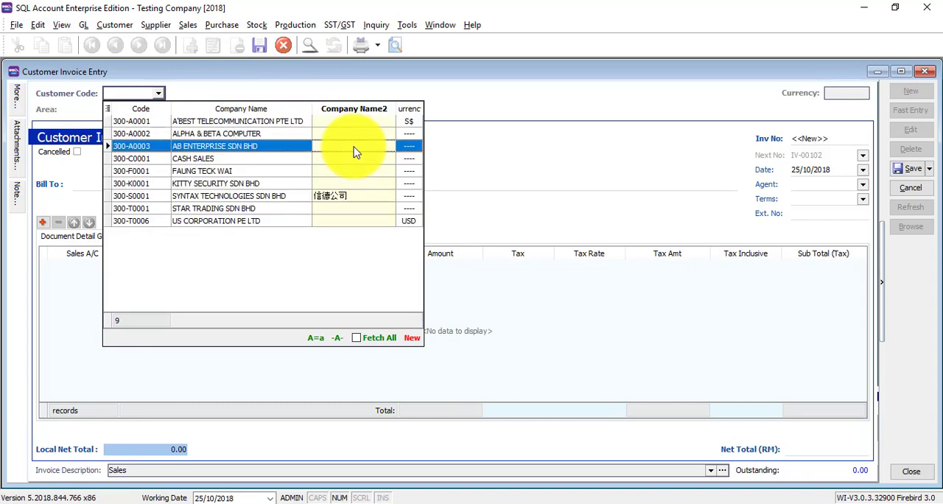
key(Right)
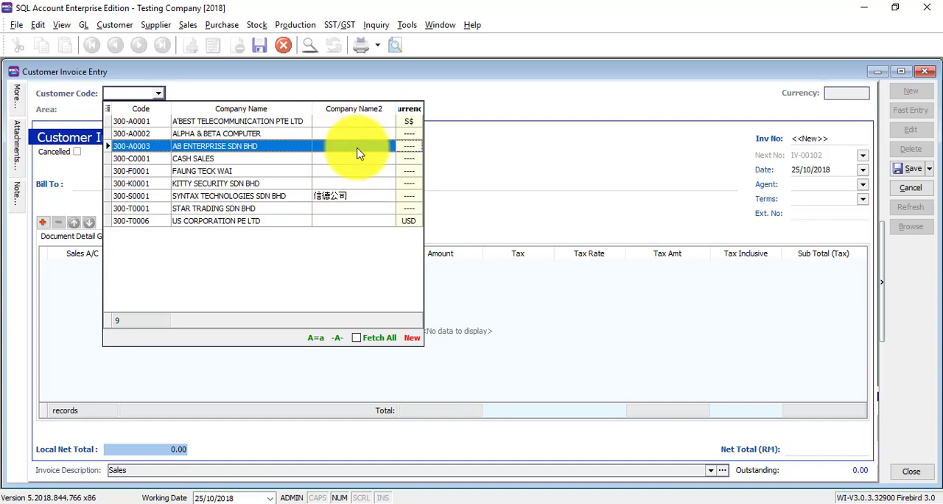
click(400, 121)
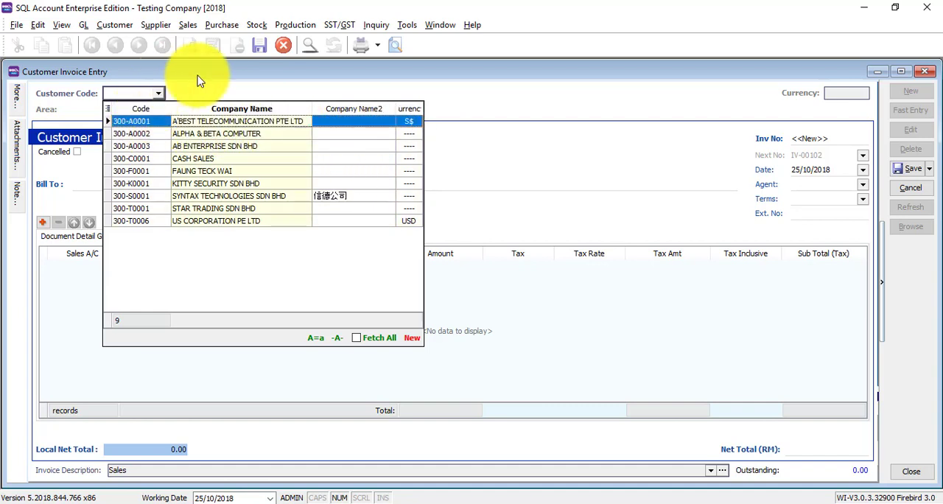
- Choose KITTY SECURITY SDN BHD as the invoice customer and add the first detail line
click(220, 134)
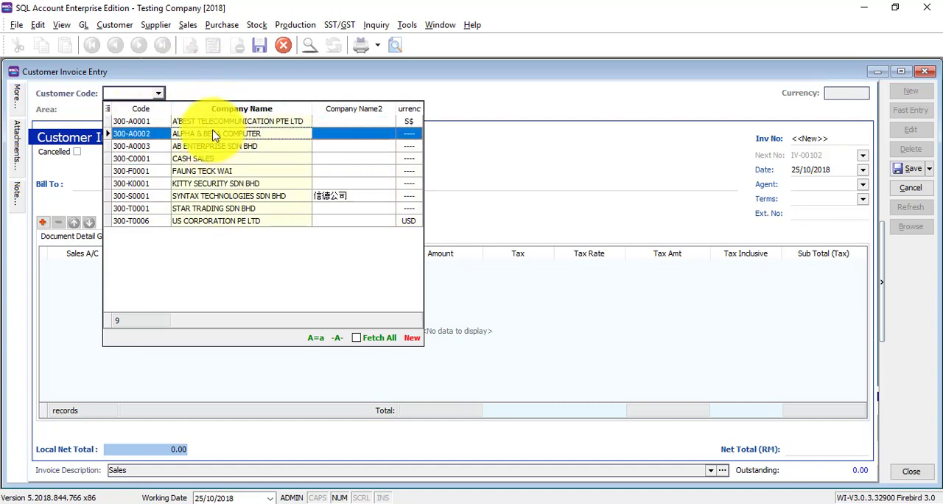
text(ki)
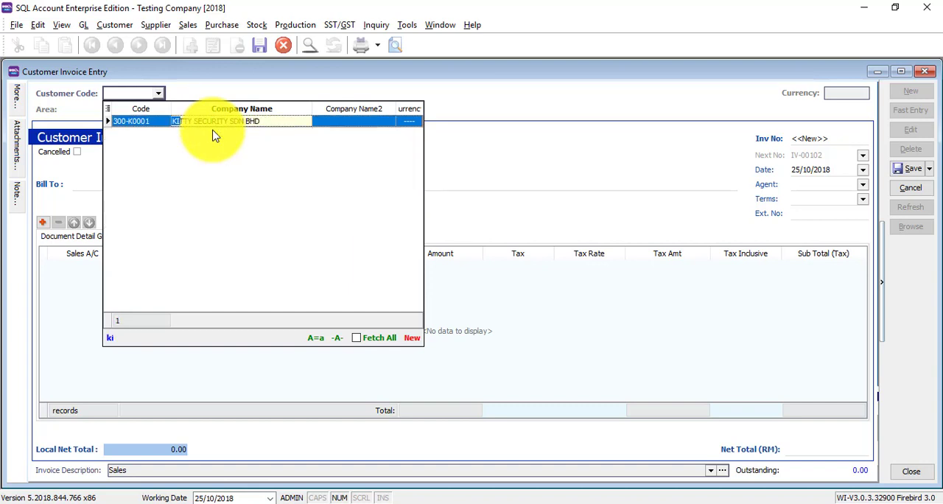
key(Return)
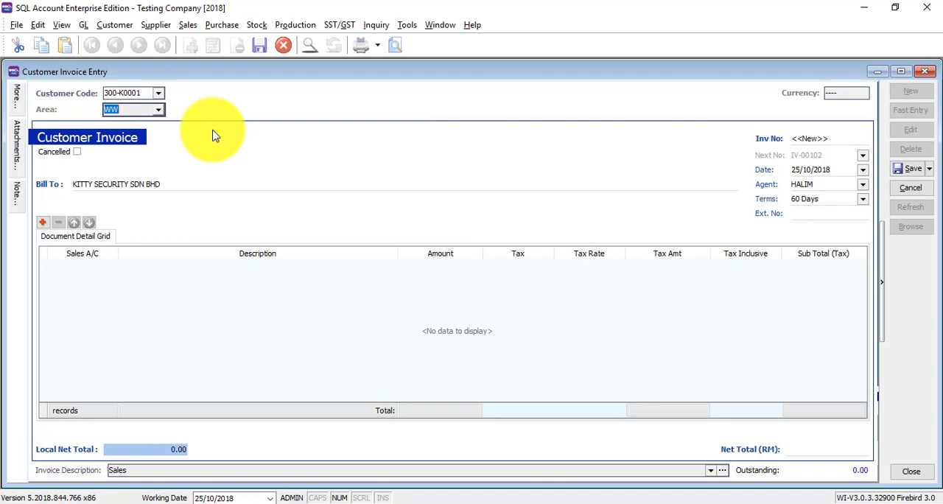
click(81, 266)
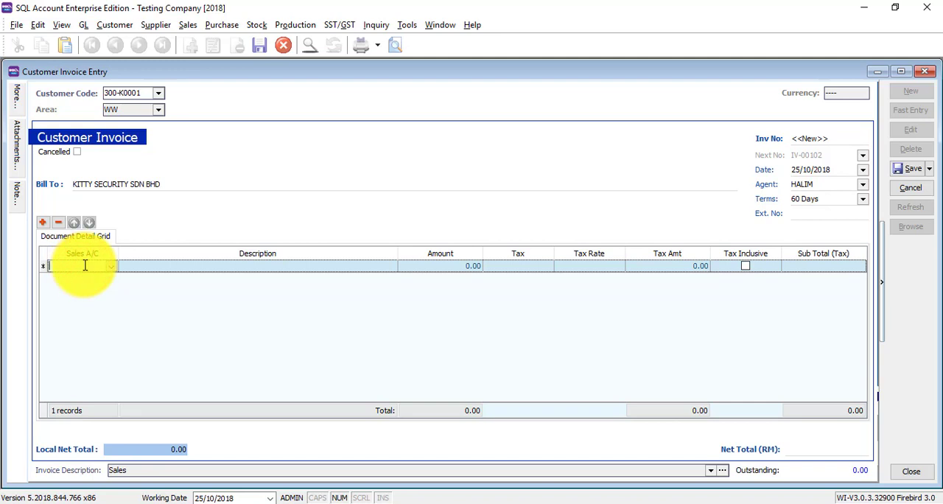
- Search the sales account lookup for "sal" and choose 500-000 SALES as the first detail line's account
text(sa)
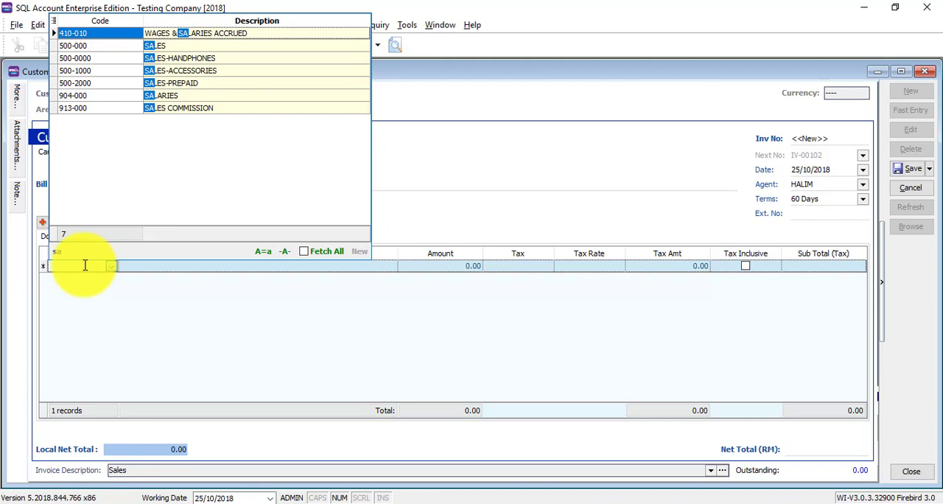
text(sa)
key(BackSpace)
key(BackSpace)
key(Down)
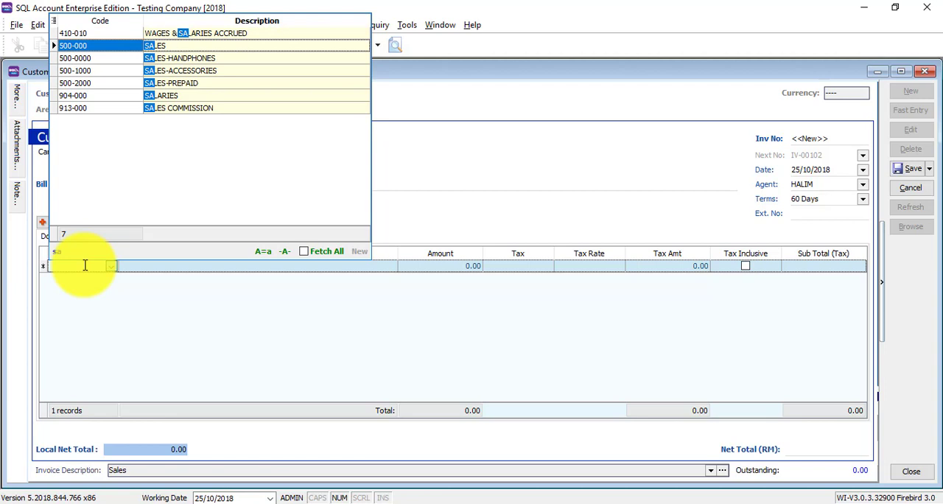
key(BackSpace)
key(BackSpace)
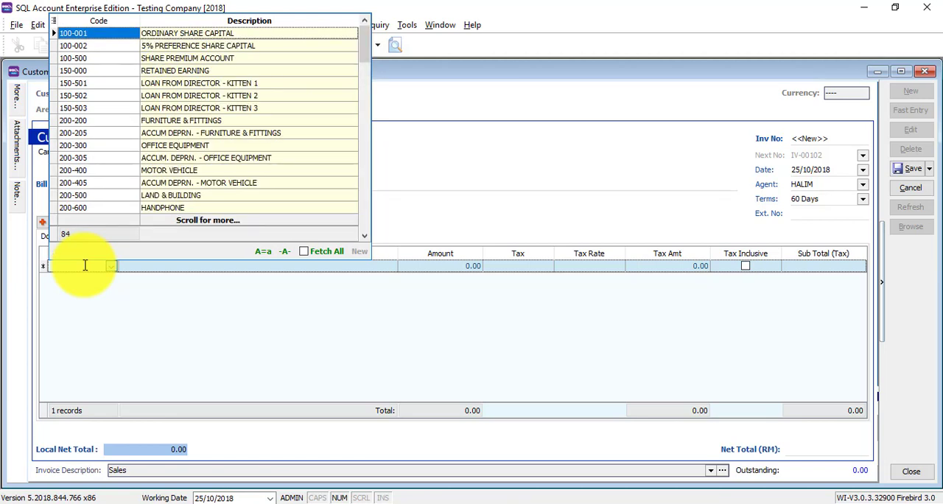
key(Left)
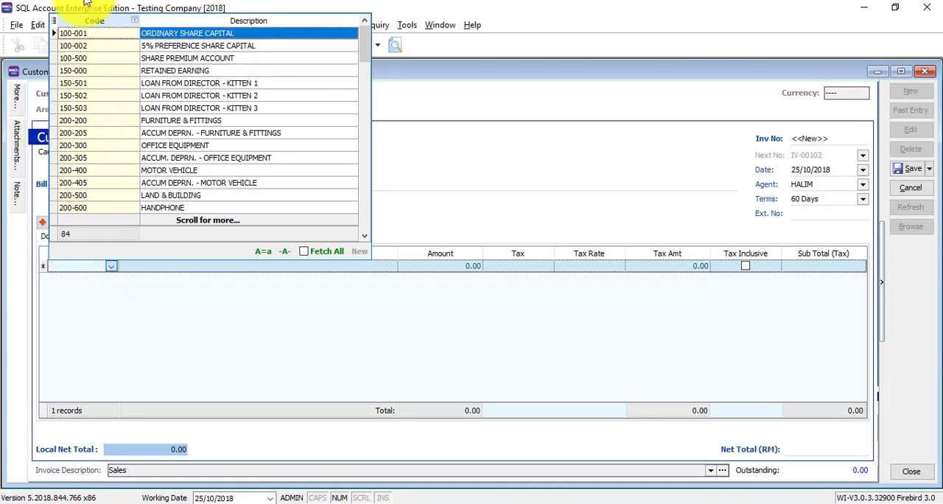
key(Right)
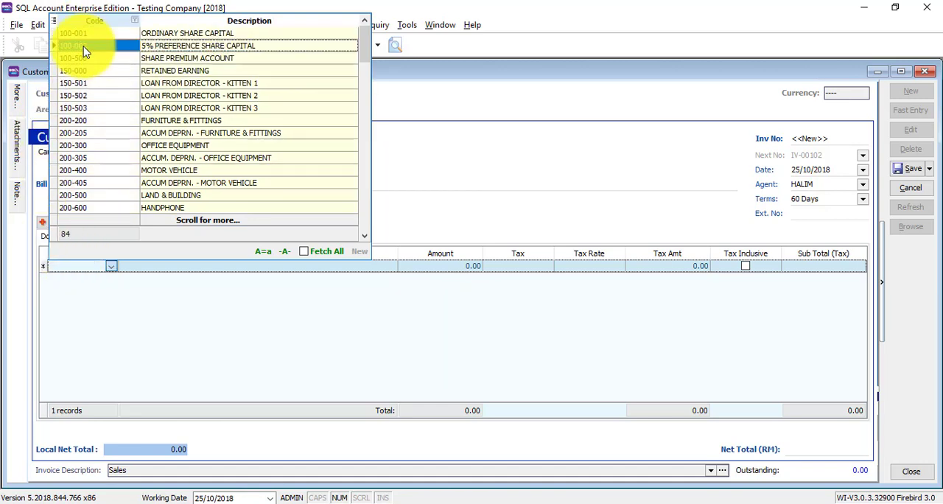
text(sal)
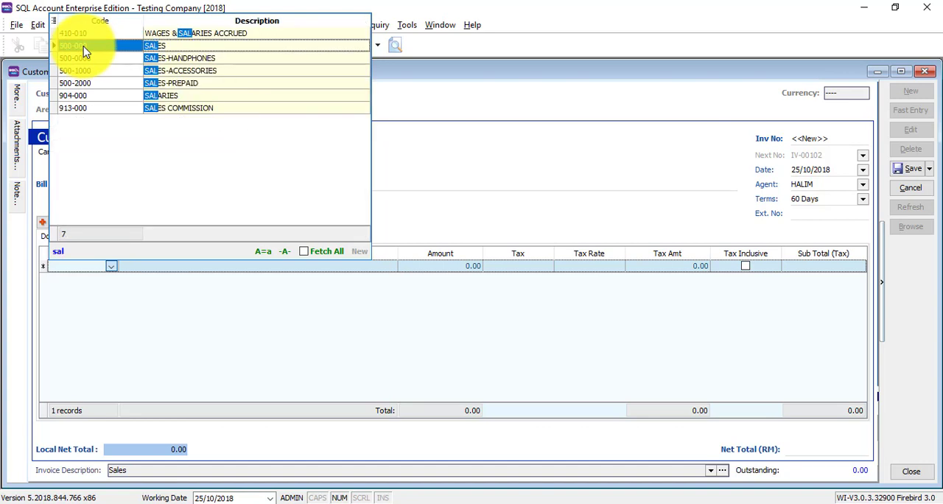
double_click(101, 46)
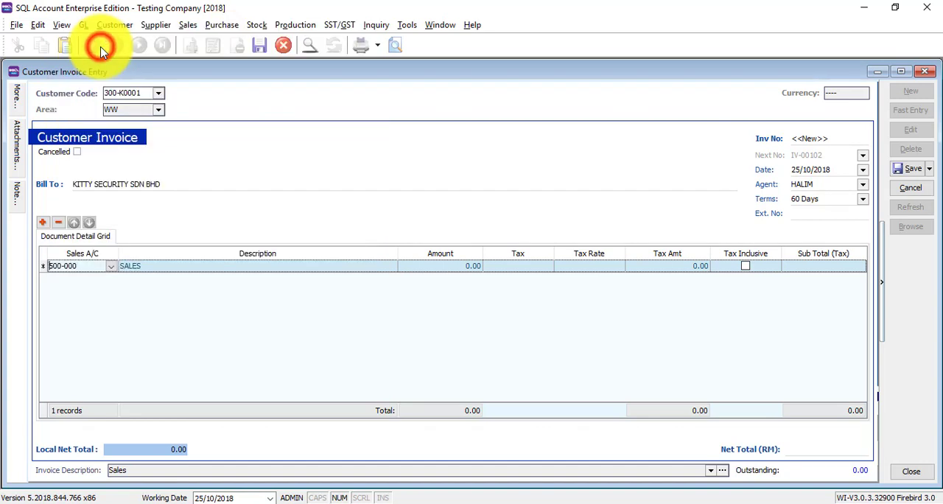
- Enter 100 as the first detail line's amount
click(435, 344)
click(440, 266)
text(100)
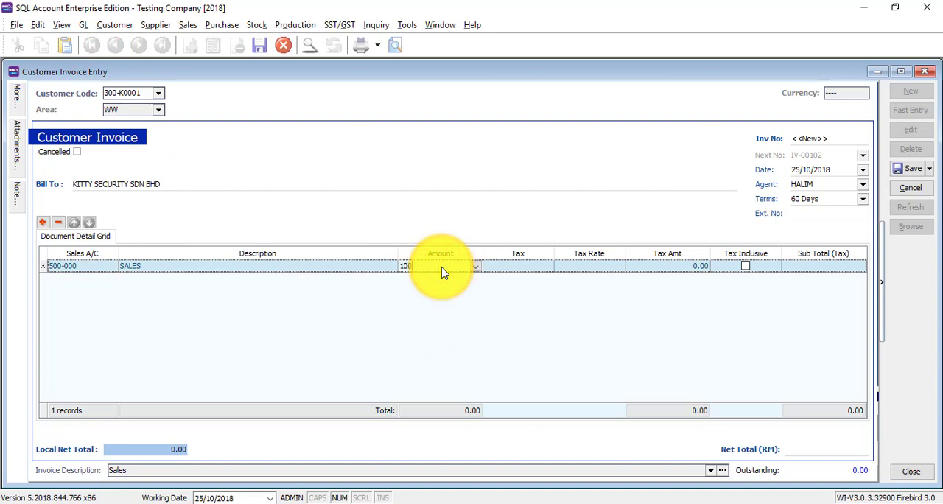
key(Tab)
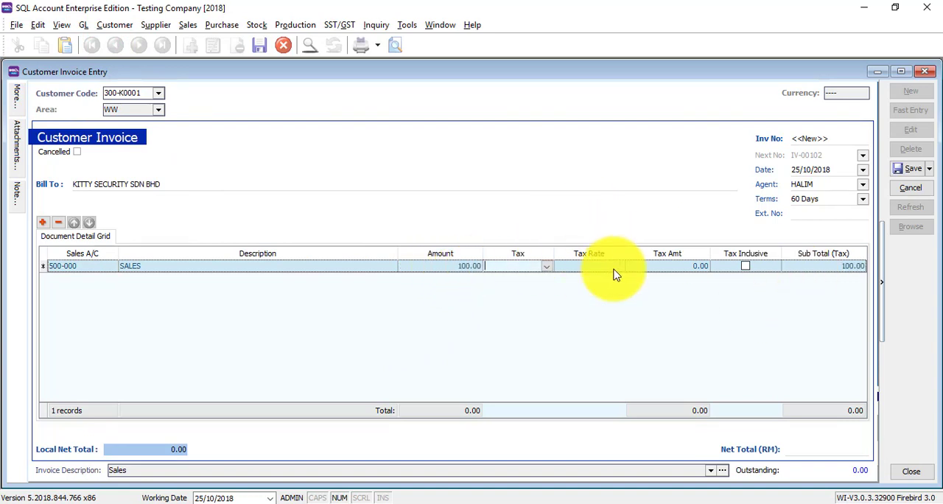
- Remove the Tax, Tax Rate, Tax Amt and Tax Inclusive columns from the document detail grid
right_click(517, 253)
click(565, 217)
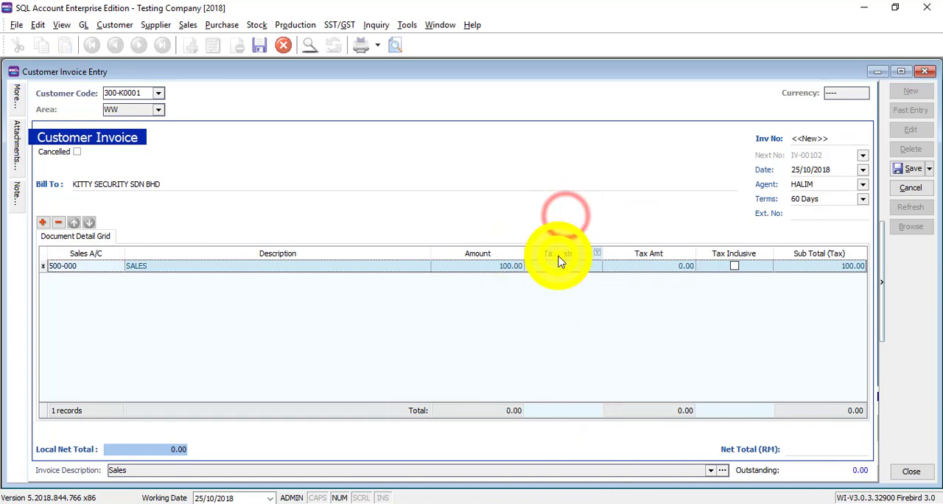
right_click(561, 254)
click(598, 214)
right_click(609, 252)
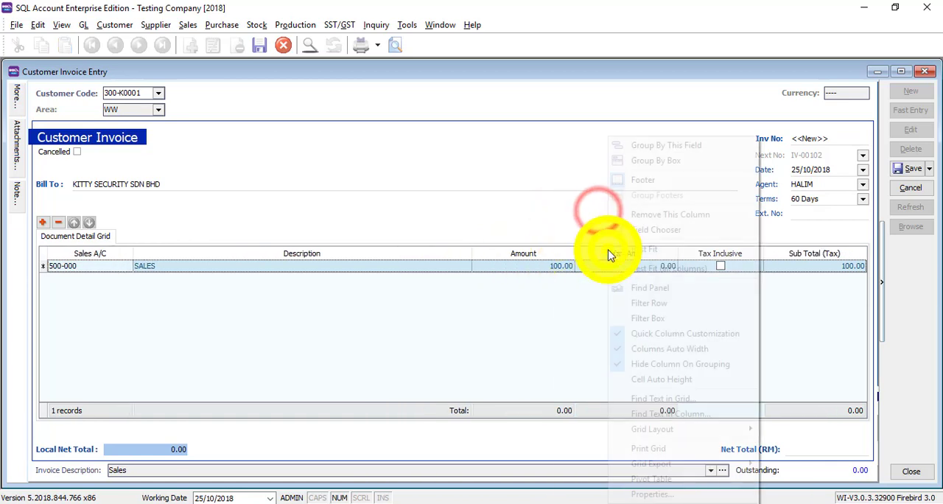
click(635, 214)
right_click(700, 253)
click(718, 212)
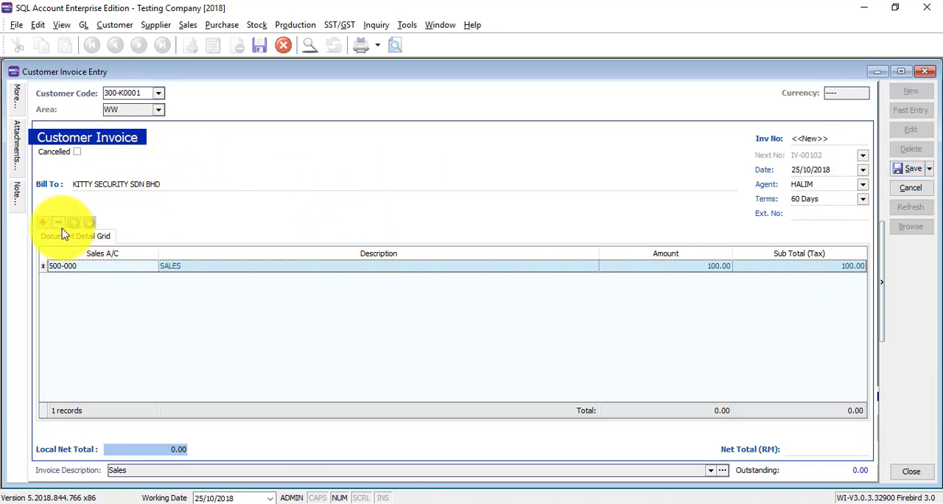
- Add a second detail line with account 500-0000 SALES-HANDPHONES and amount 500
click(42, 222)
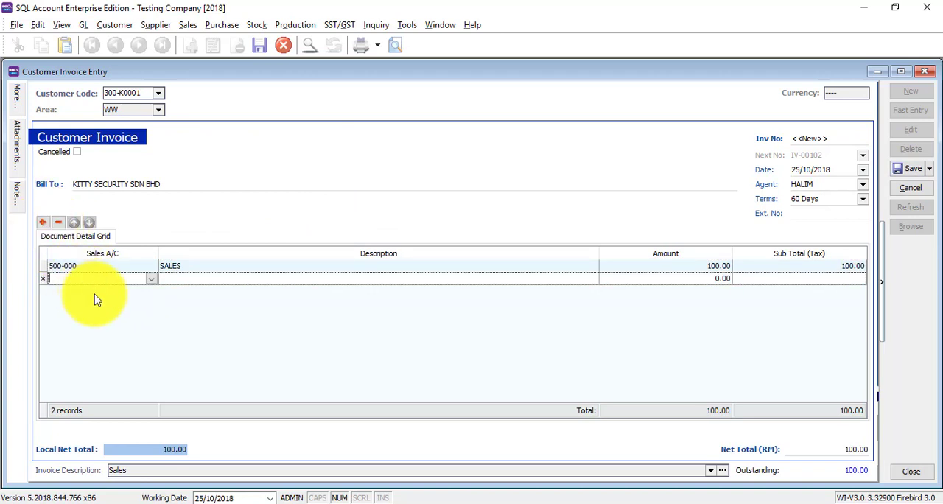
text(sa)
key(Down)
key(Down)
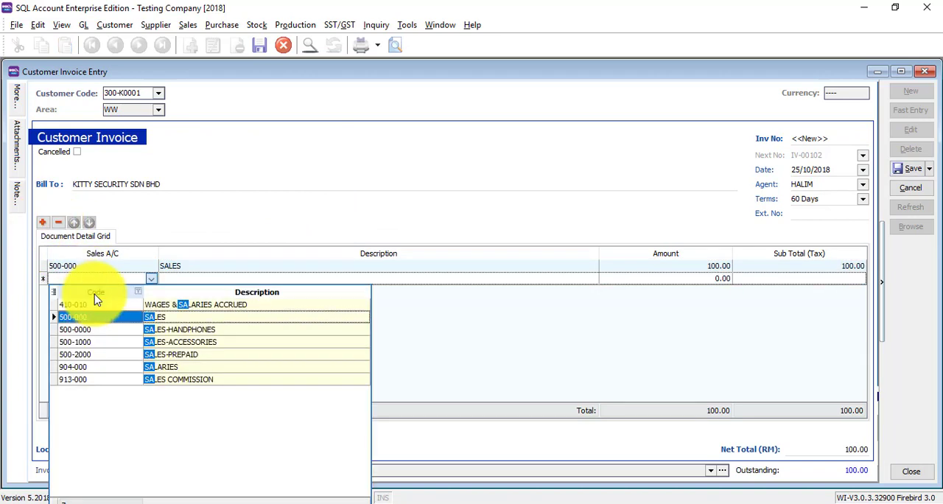
key(Return)
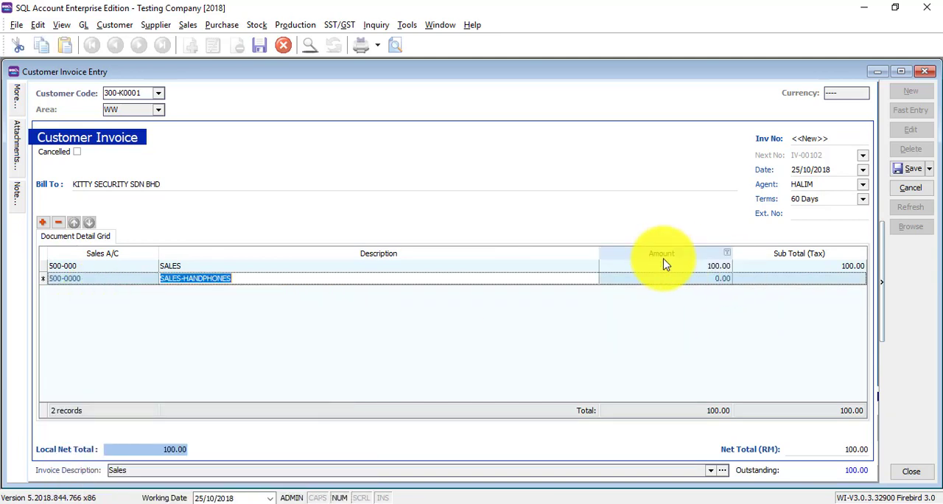
click(657, 278)
text(500)
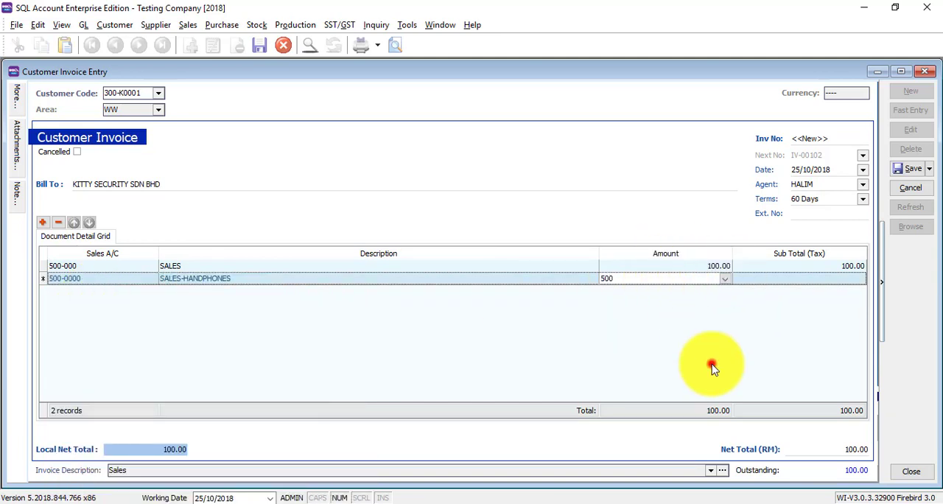
click(713, 372)
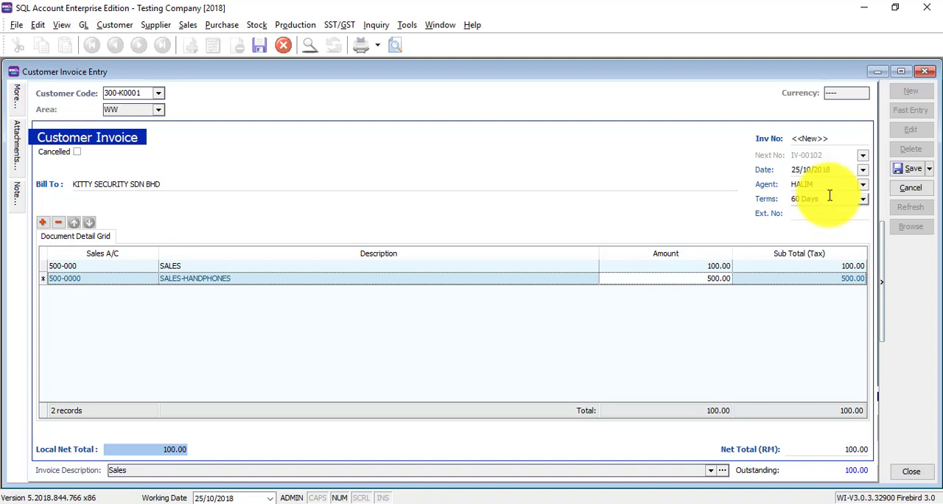
- Open the More, Attachments and Note side panels to examine what each offers
mouse_move(14, 99)
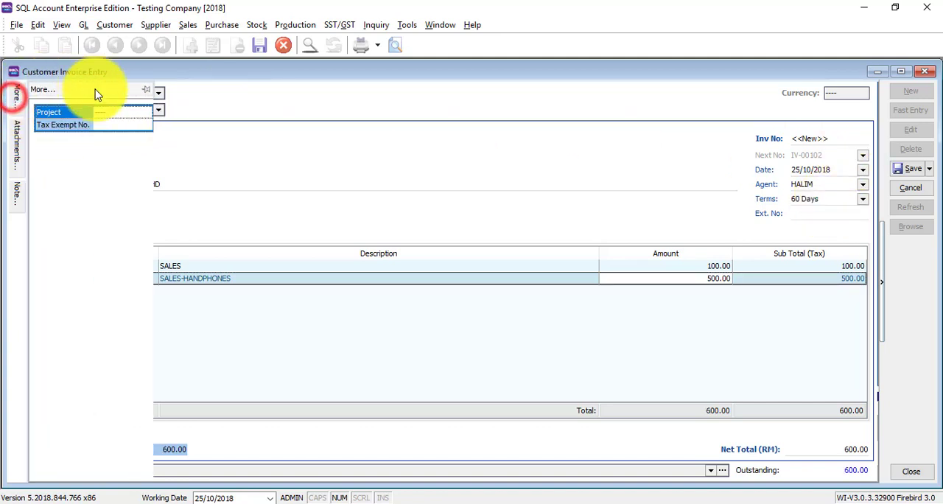
click(18, 134)
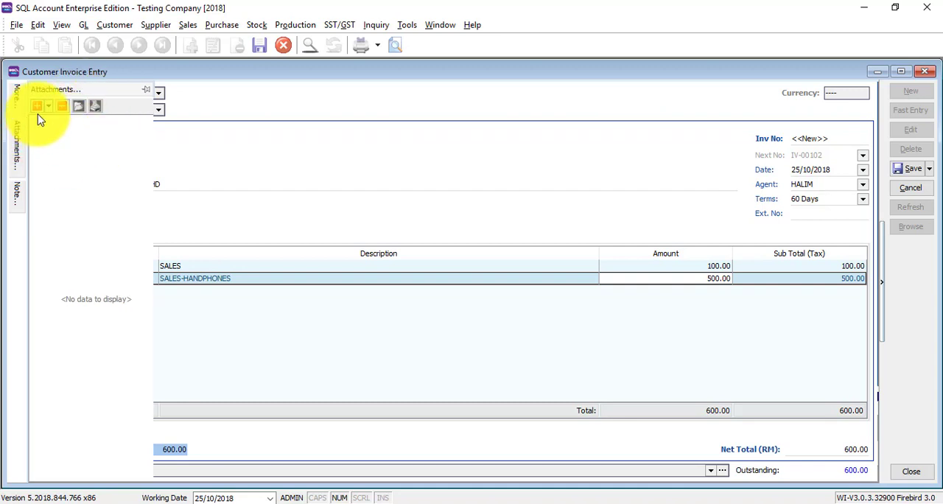
click(340, 150)
click(17, 195)
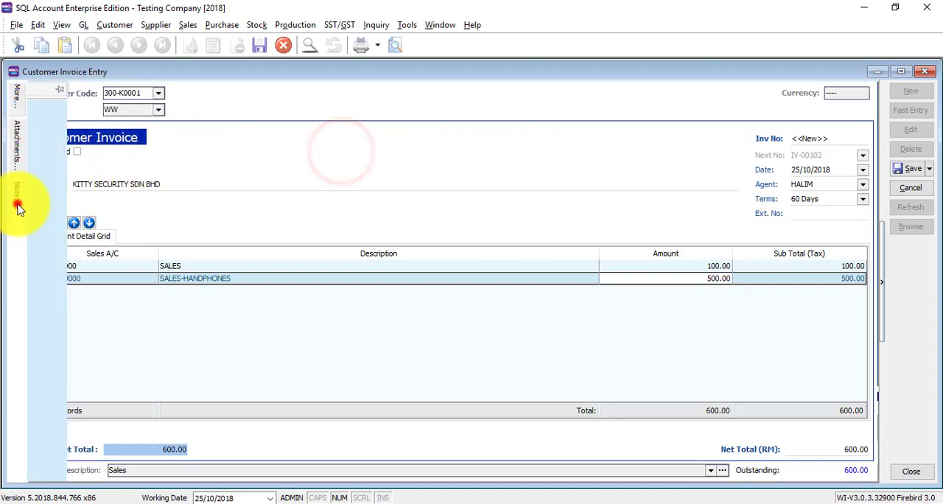
click(433, 118)
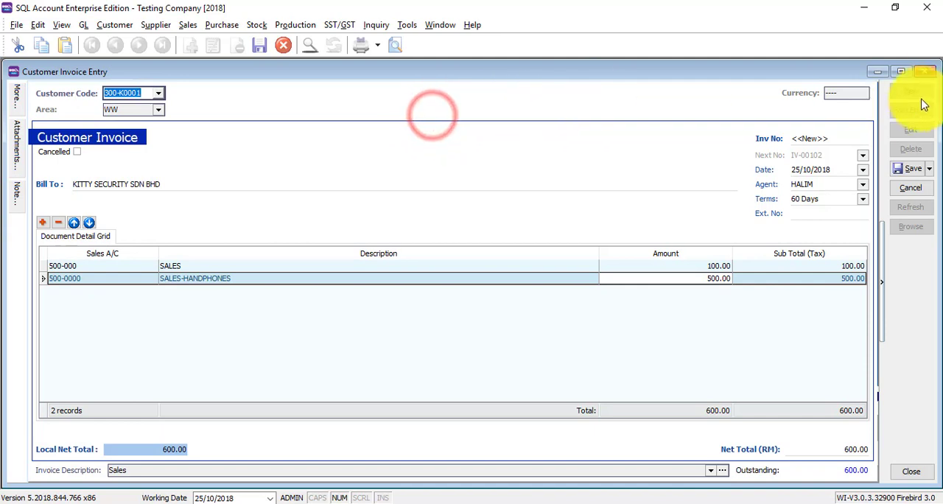
- Save the customer invoice
click(898, 170)
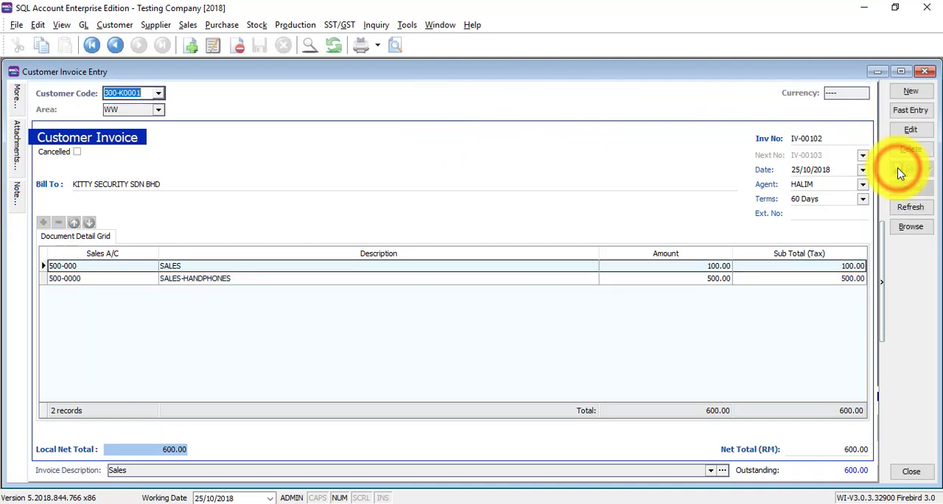
click(834, 190)
click(475, 149)
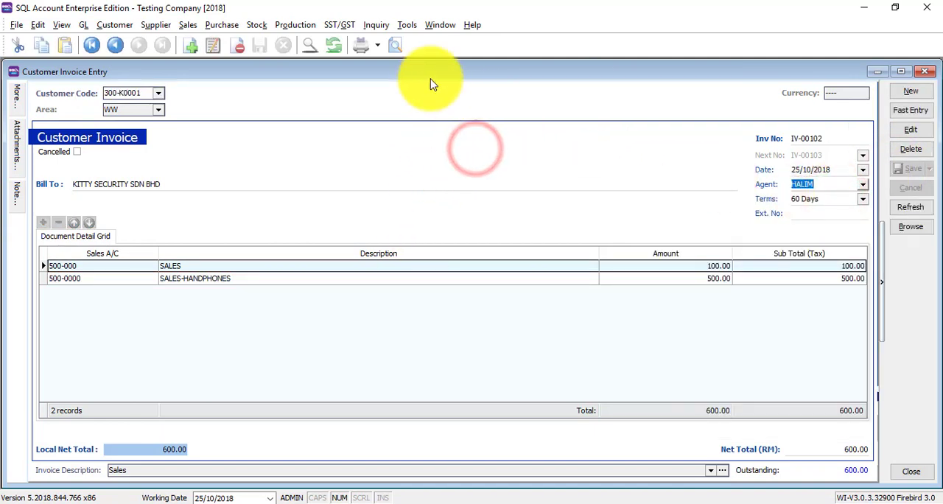
- Preview the saved invoice with the Cust Invoice report layout and close the preview
click(397, 47)
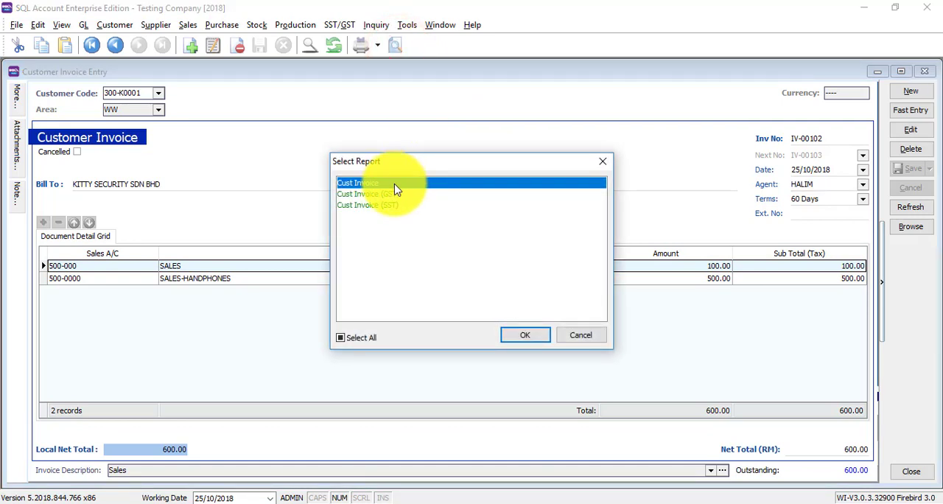
double_click(394, 182)
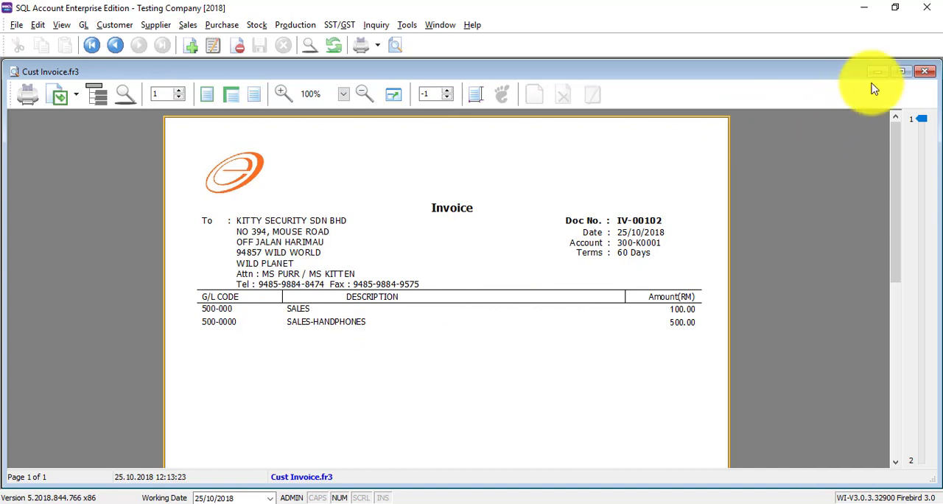
click(924, 70)
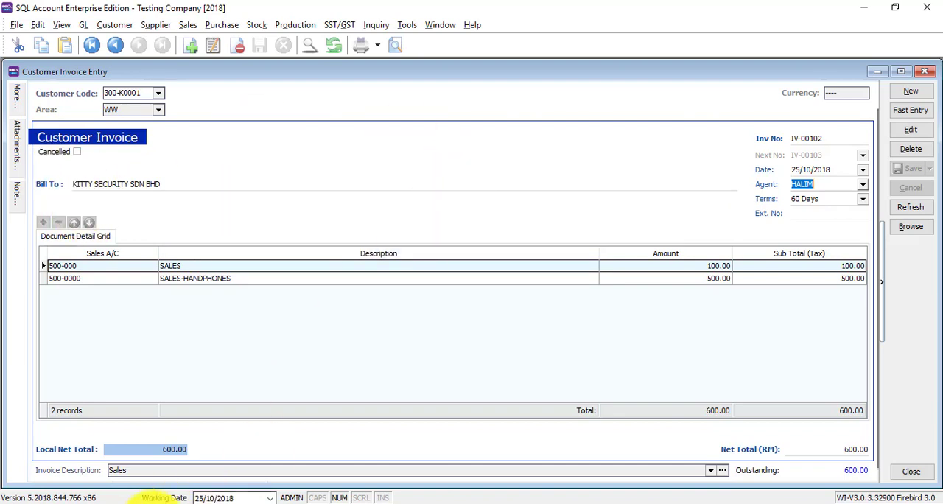
click(150, 503)
click(150, 500)
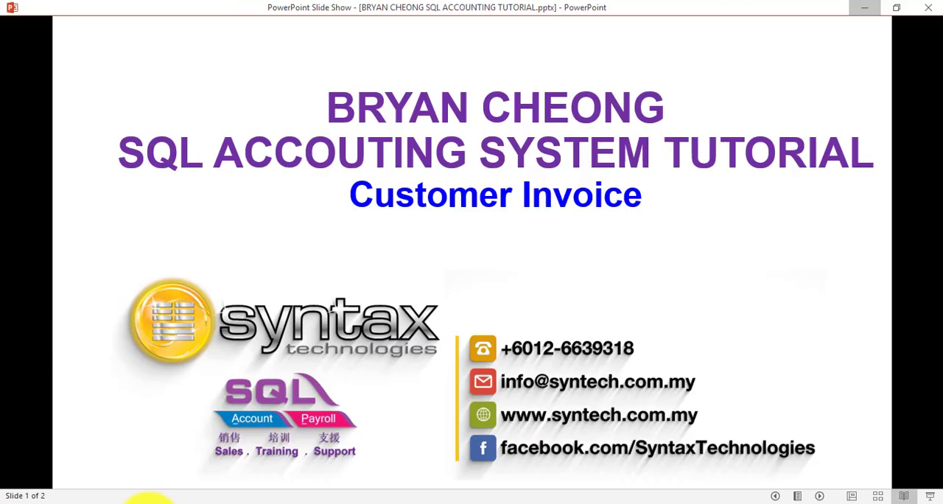
click(458, 344)
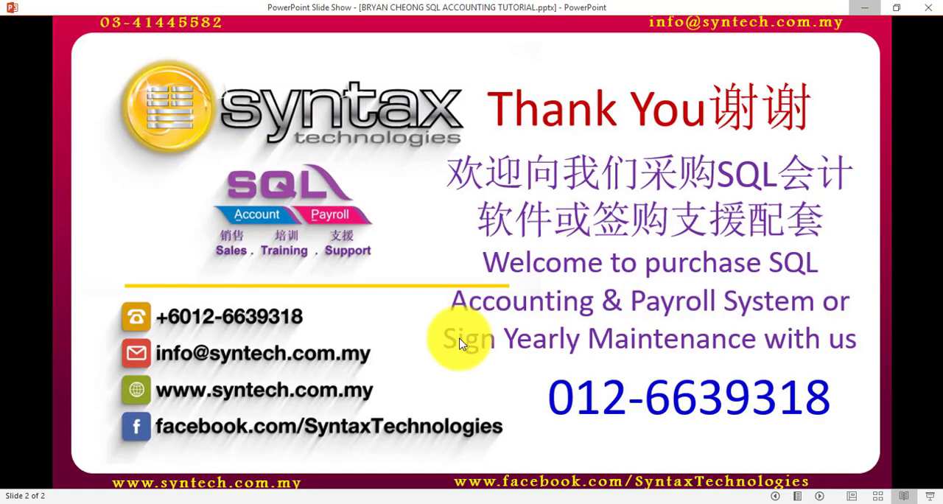